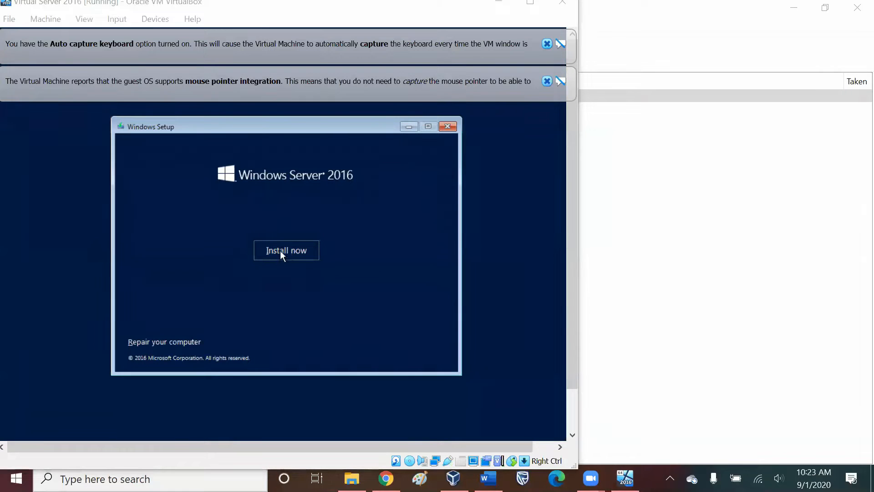
# Step: Start the Windows Server 2016 installation and choose the Standard Evaluation (Desktop Experience) edition
pyautogui.click(281, 251)
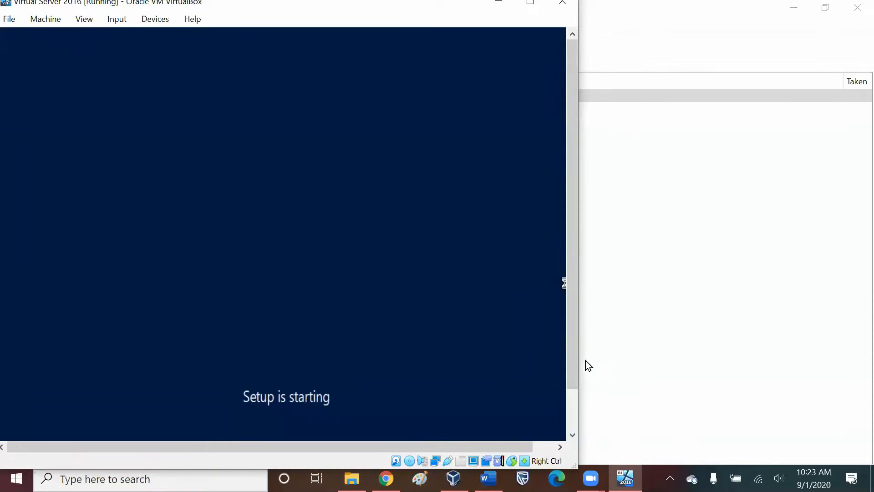
pyautogui.moveTo(577, 356); pyautogui.dragTo(684, 353)
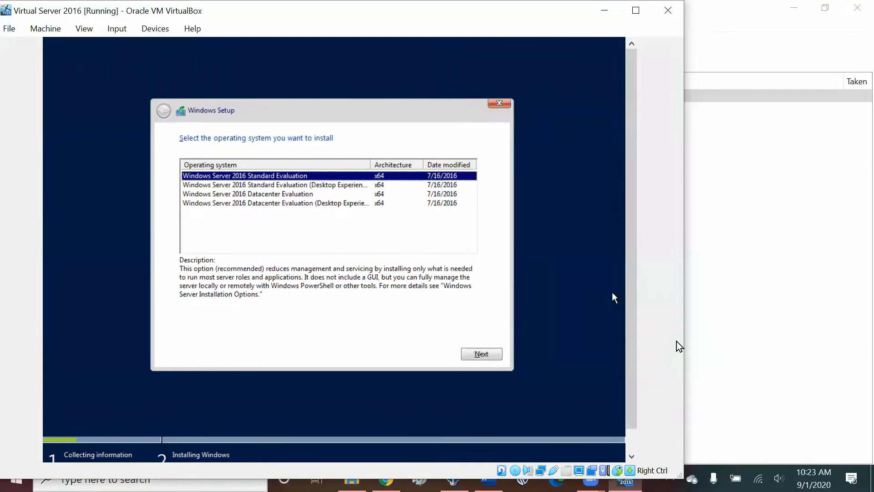
pyautogui.click(289, 185)
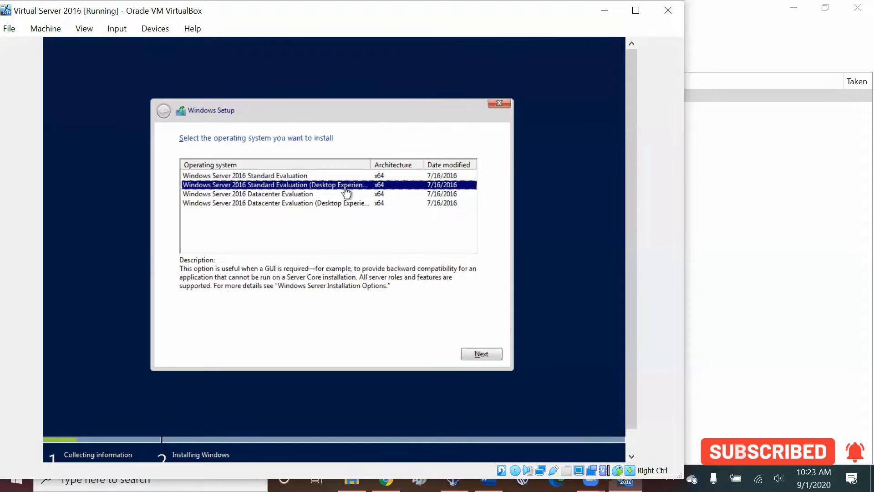
pyautogui.click(484, 356)
# Step: Accept the license terms and choose the custom installation that installs Windows only
pyautogui.click(183, 327)
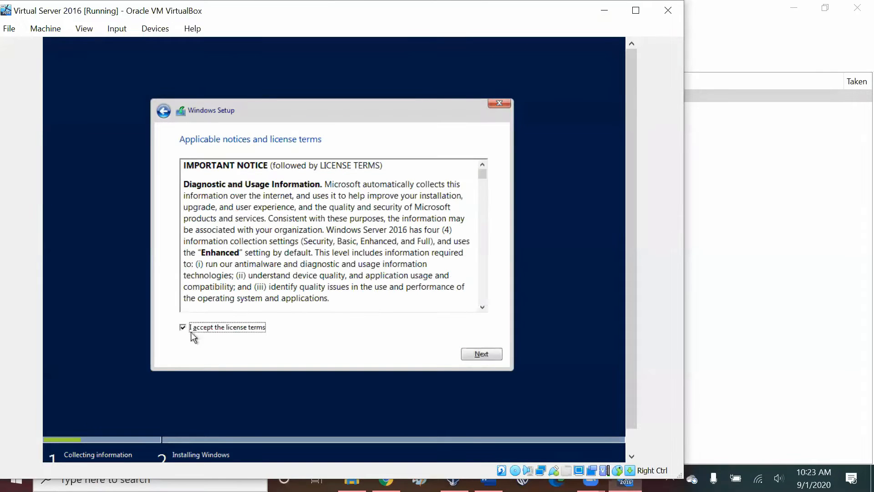
pyautogui.click(485, 356)
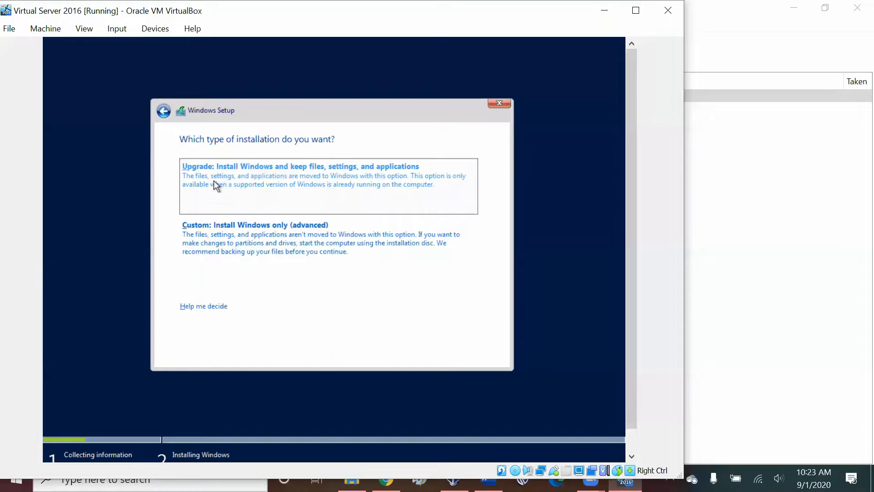
pyautogui.click(257, 238)
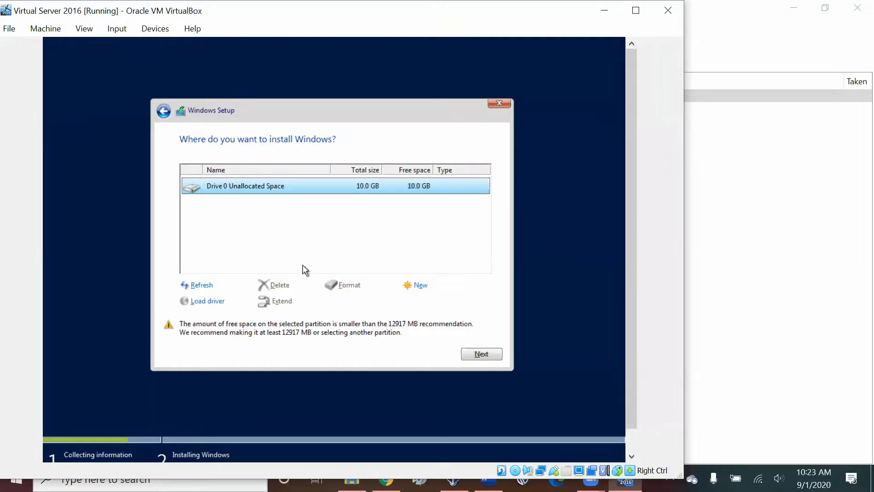
# Step: Try to install Windows on the unallocated space of the 10 GB Drive 0 and close Windows Setup
pyautogui.click(481, 353)
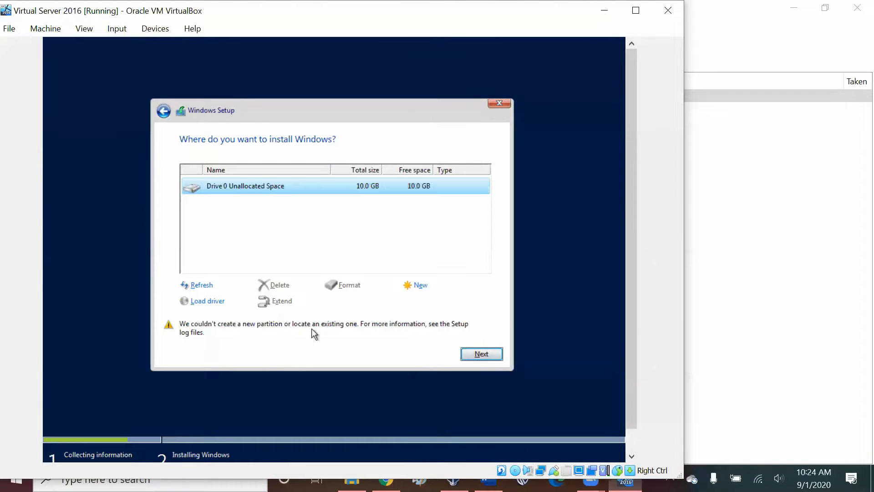
pyautogui.click(475, 354)
pyautogui.click(497, 100)
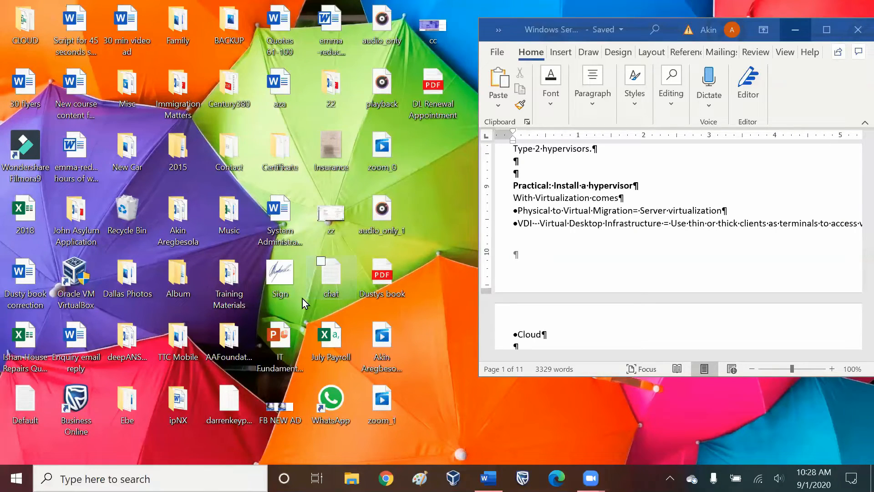
# Step: Switch to Oracle VM VirtualBox Manager and begin a new virtual machine named Virtual Server 2016
pyautogui.click(453, 477)
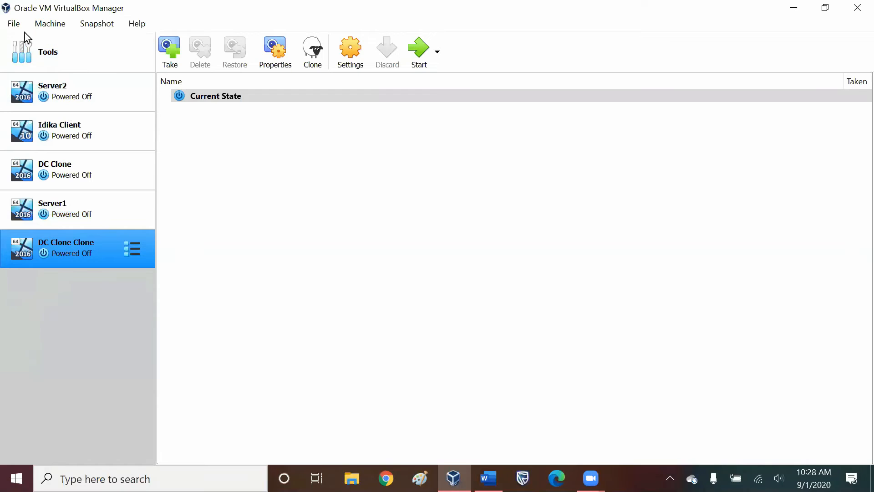
pyautogui.click(53, 28)
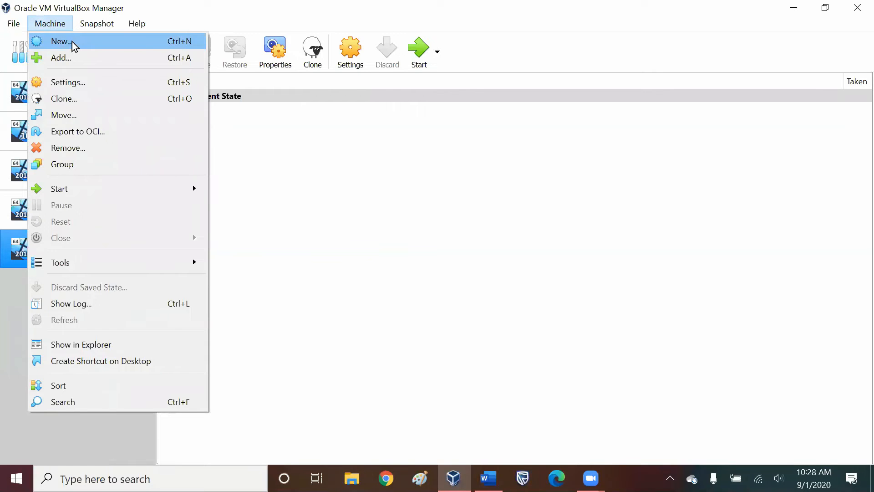
pyautogui.click(72, 42)
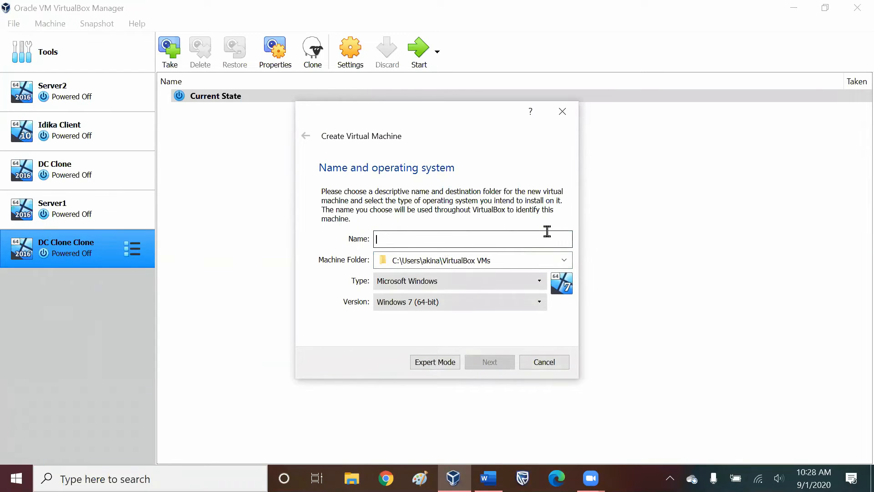
pyautogui.write('Server')
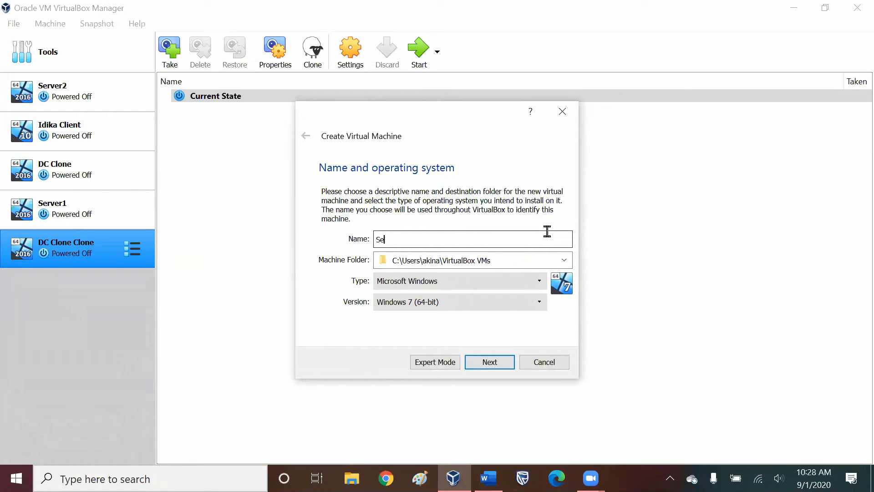
pyautogui.press('BackSpace')
pyautogui.press('BackSpace')
pyautogui.press('BackSpace')
pyautogui.press('BackSpace')
pyautogui.press('BackSpace')
pyautogui.press('BackSpace')
pyautogui.write('Virtual Server')
pyautogui.write(' 1')
pyautogui.press('BackSpace')
pyautogui.write('2016')
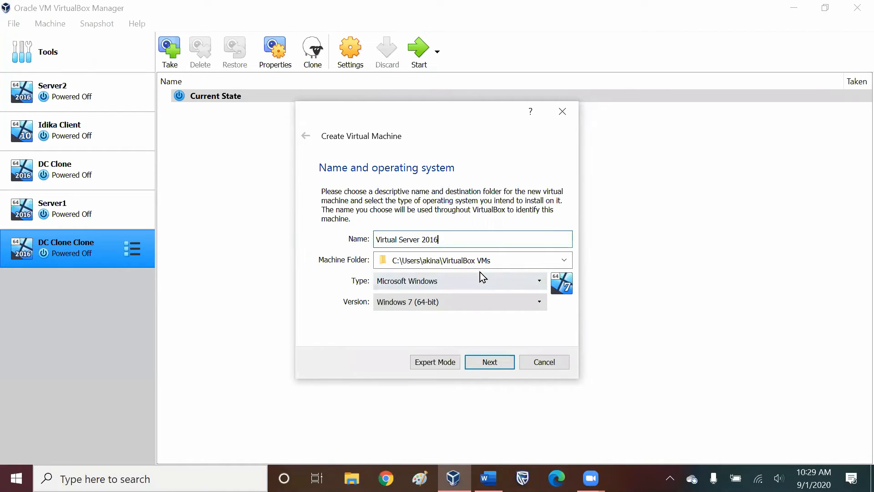
# Step: Set the new machine's operating system version to Windows 2016 (64-bit) and continue to its memory settings
pyautogui.click(458, 301)
pyautogui.scroll(3, 453, 335)
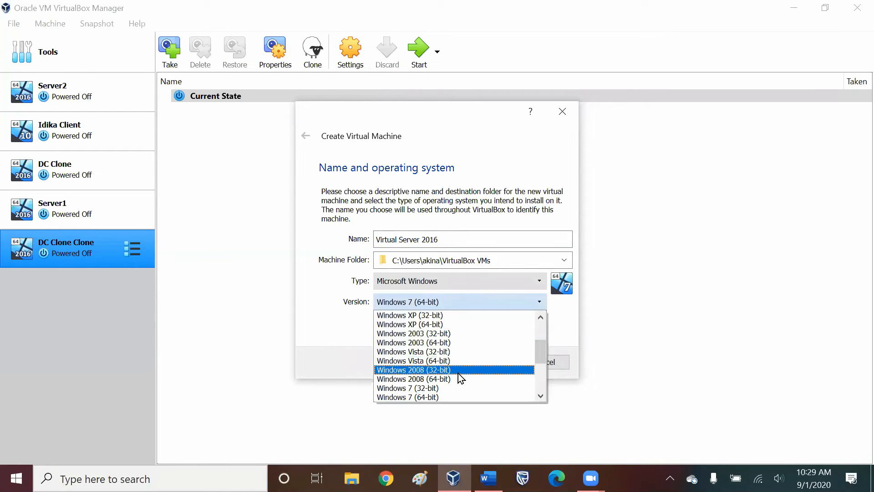
pyautogui.moveTo(537, 353); pyautogui.dragTo(540, 379)
pyautogui.click(468, 379)
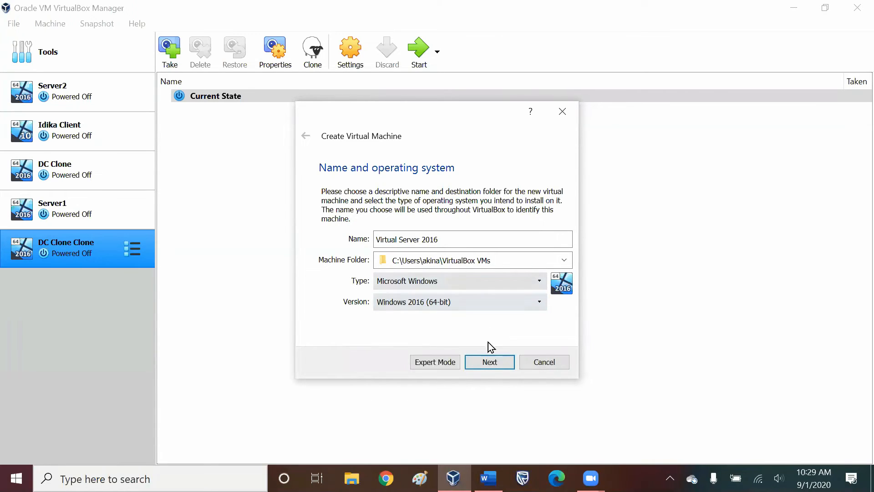
pyautogui.click(491, 364)
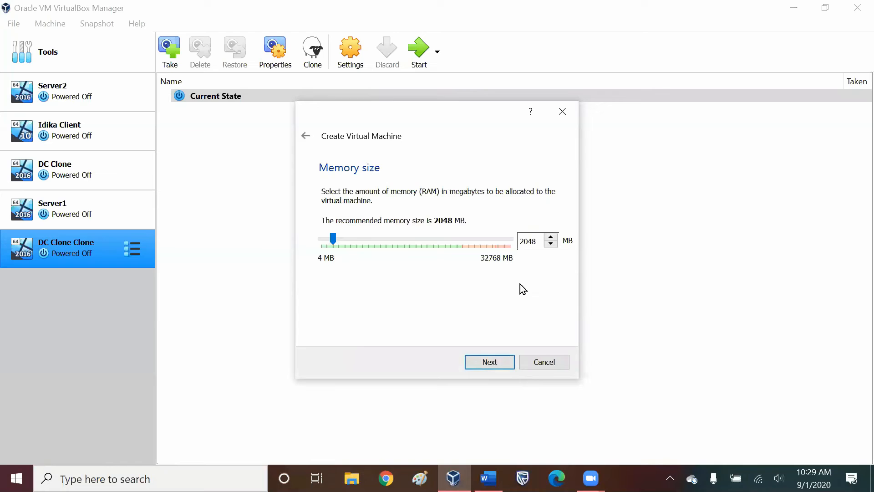
# Step: Keep the memory at 2048 MB and create a 50 GB virtual hard disk for the machine with the default options
pyautogui.click(500, 358)
pyautogui.click(500, 358)
pyautogui.click(503, 384)
pyautogui.click(503, 383)
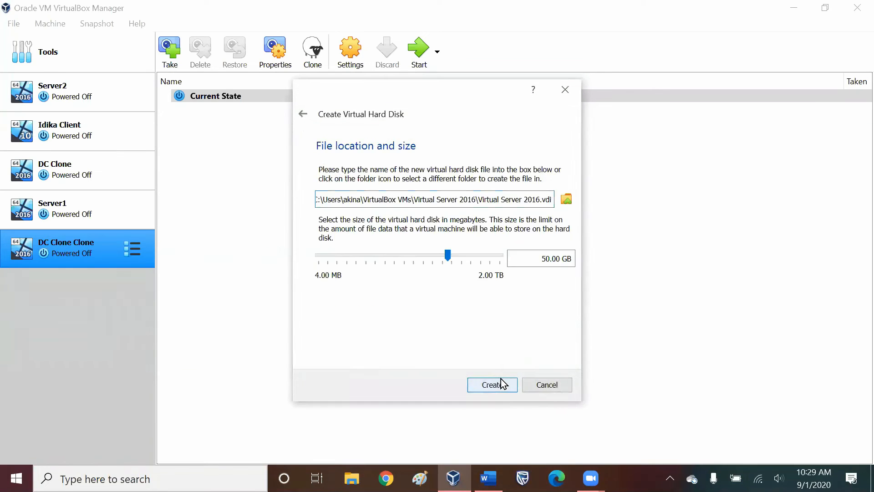
pyautogui.click(501, 383)
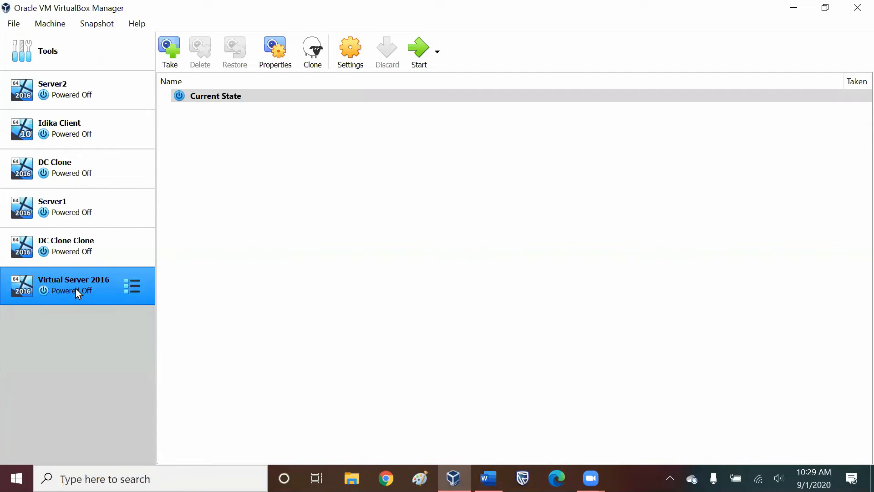
# Step: Start Virtual Server 2016 and add today's Windows_Server_2016_Datacenter_EVAL disk image from Downloads to the available optical disks
pyautogui.click(420, 49)
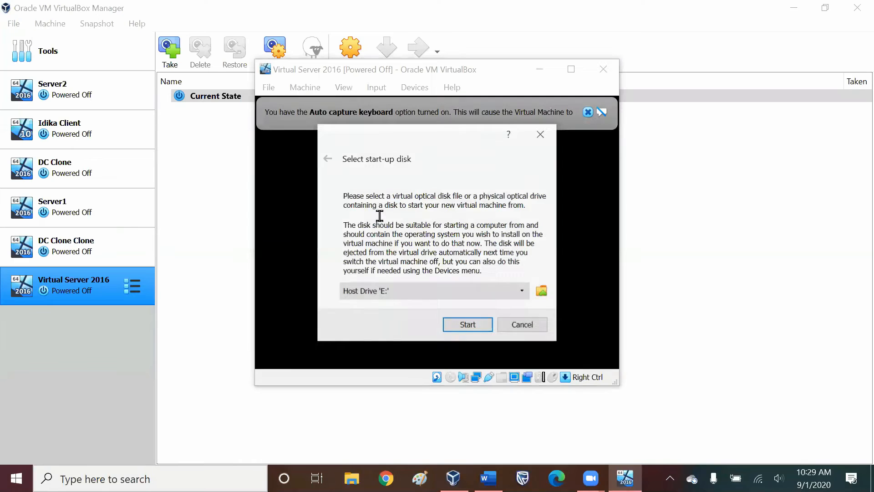
pyautogui.click(541, 292)
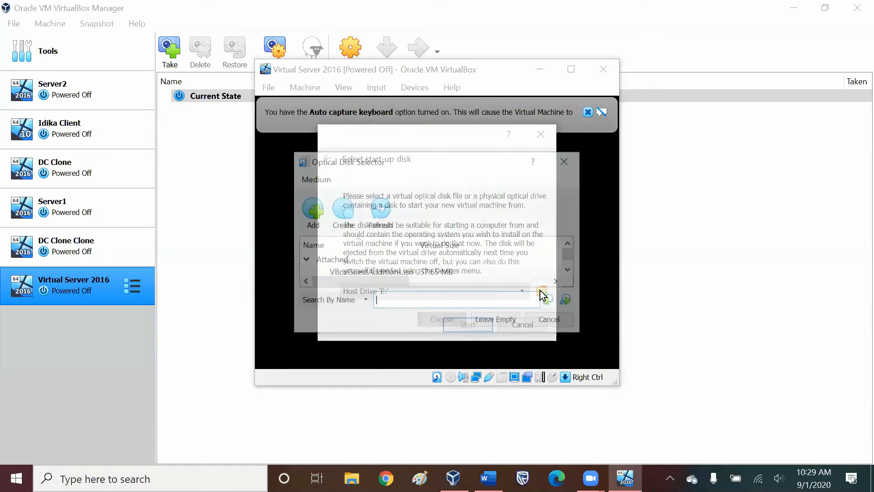
pyautogui.click(569, 271)
pyautogui.click(314, 213)
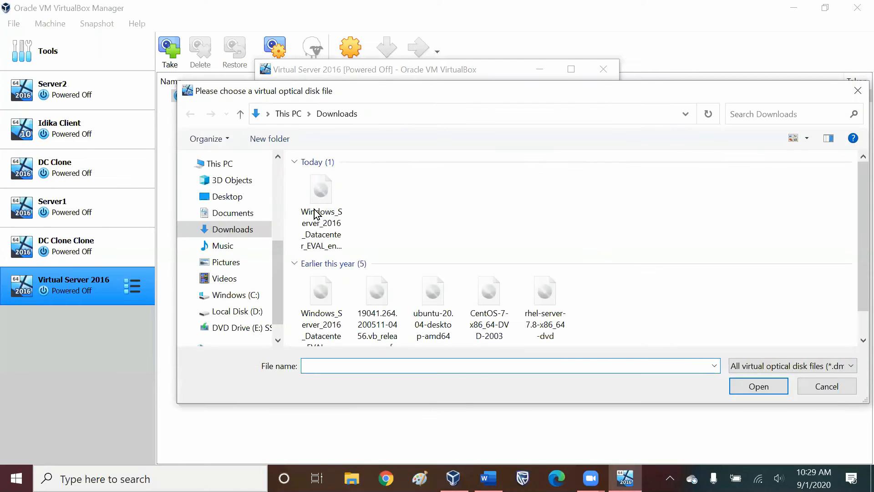
pyautogui.click(316, 214)
pyautogui.click(749, 382)
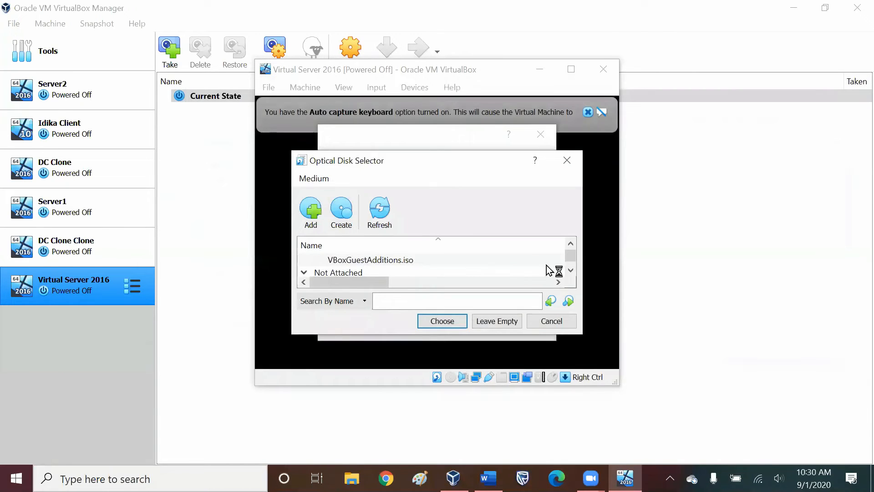
# Step: Choose the Windows_Server_2016_Datacenter_EVAL_en-us_14393_refresh (1) image as the start-up disk and boot the virtual machine from it
pyautogui.click(570, 272)
pyautogui.click(570, 272)
pyautogui.click(570, 271)
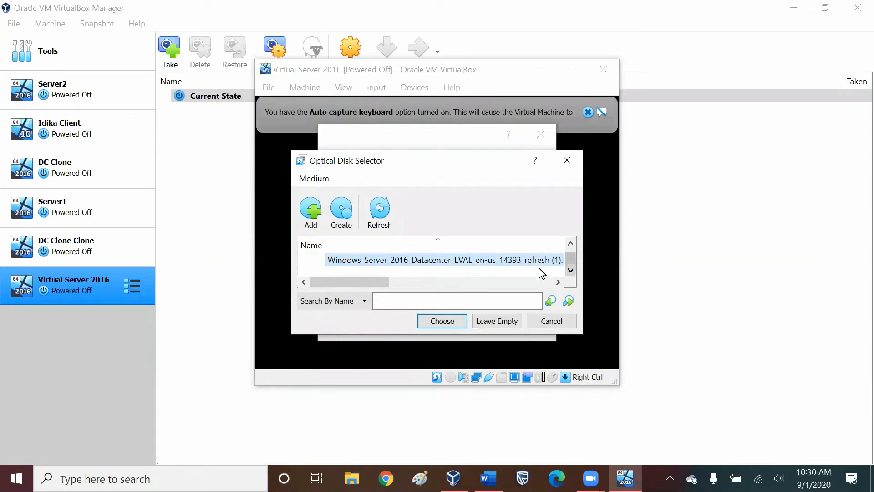
pyautogui.click(437, 320)
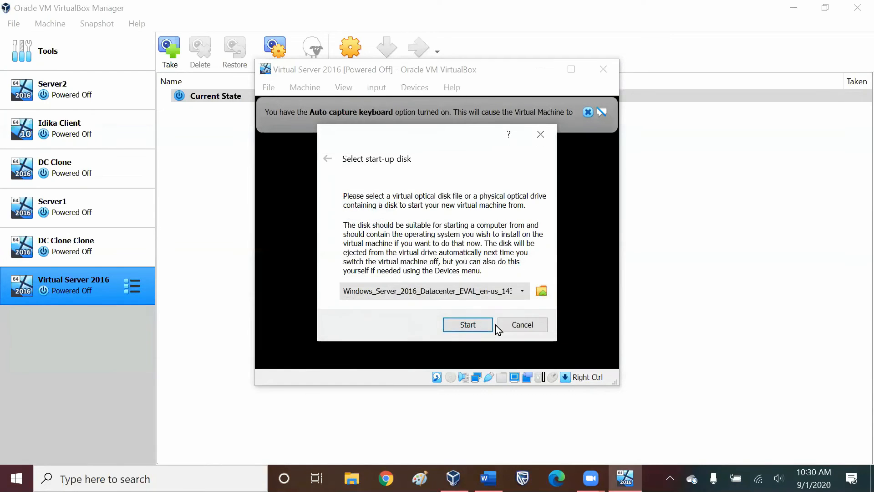
pyautogui.click(469, 324)
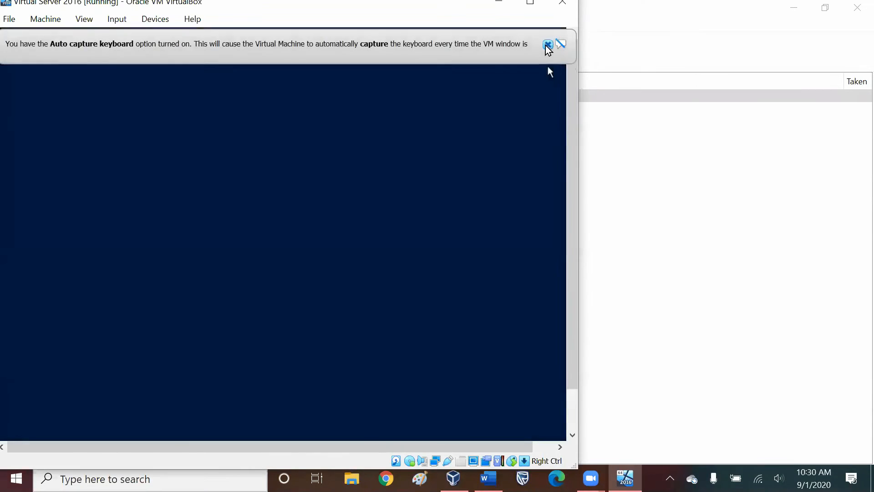
# Step: Dismiss the keyboard capture notice, begin the Windows Server 2016 setup, and select the Standard Evaluation (Desktop Experience) edition
pyautogui.click(547, 44)
pyautogui.click(428, 346)
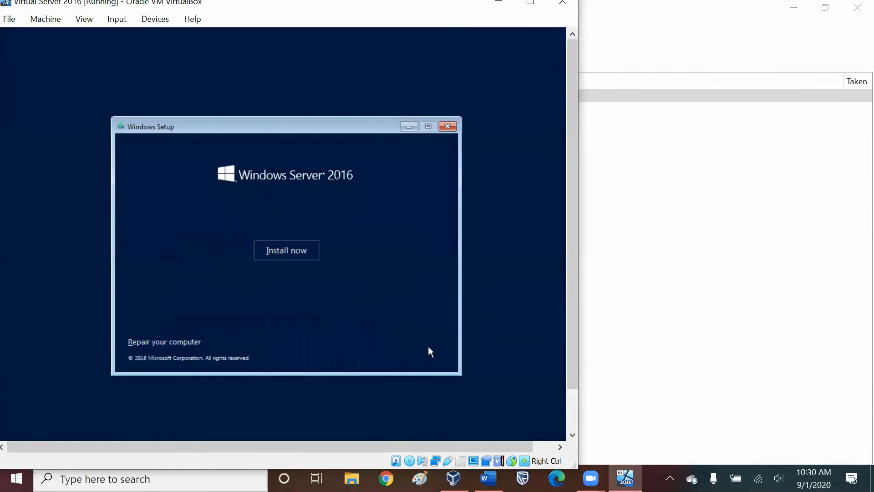
pyautogui.click(278, 253)
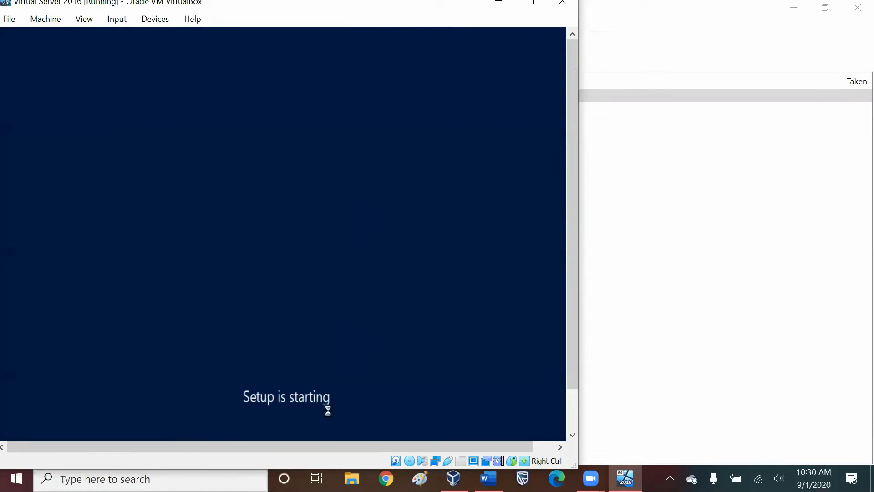
pyautogui.click(278, 175)
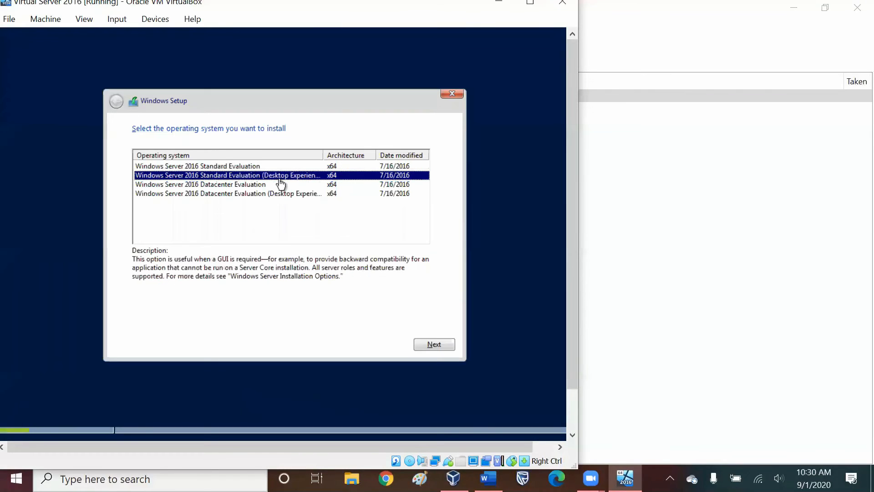
pyautogui.click(430, 346)
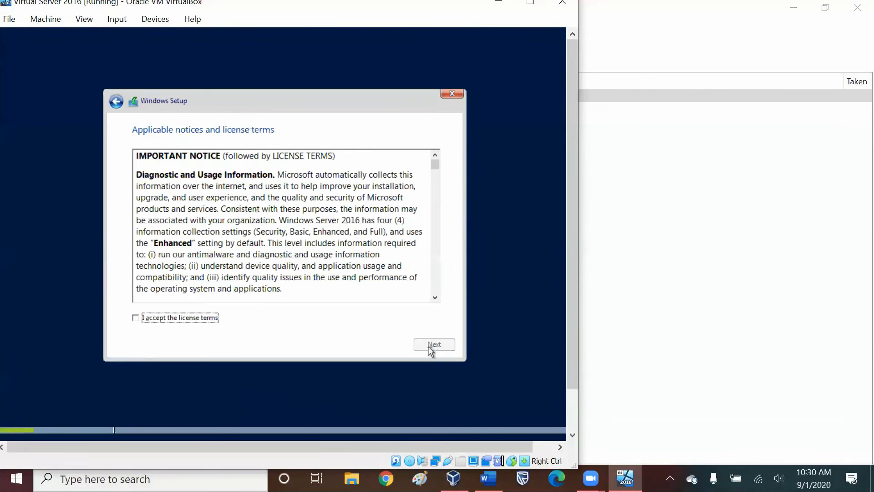
# Step: Accept the license terms and run a custom installation of Windows on the 50 GB unallocated space of Drive 0
pyautogui.click(139, 320)
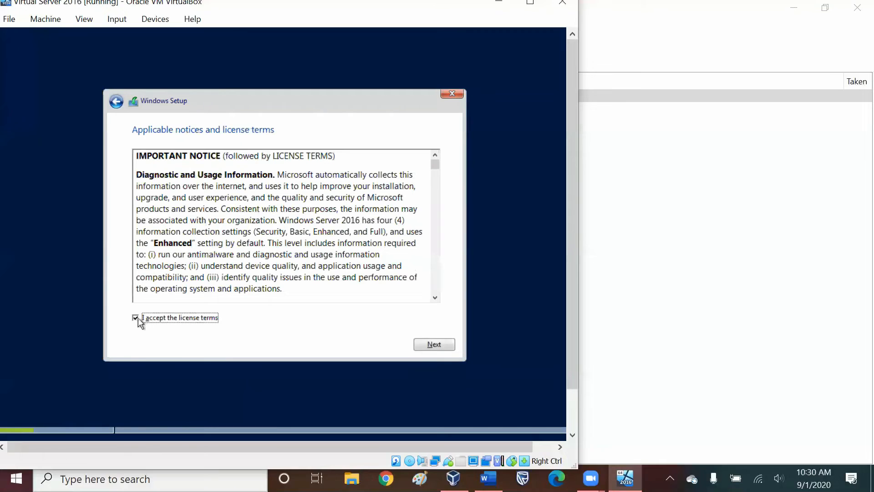
pyautogui.click(432, 346)
pyautogui.click(248, 234)
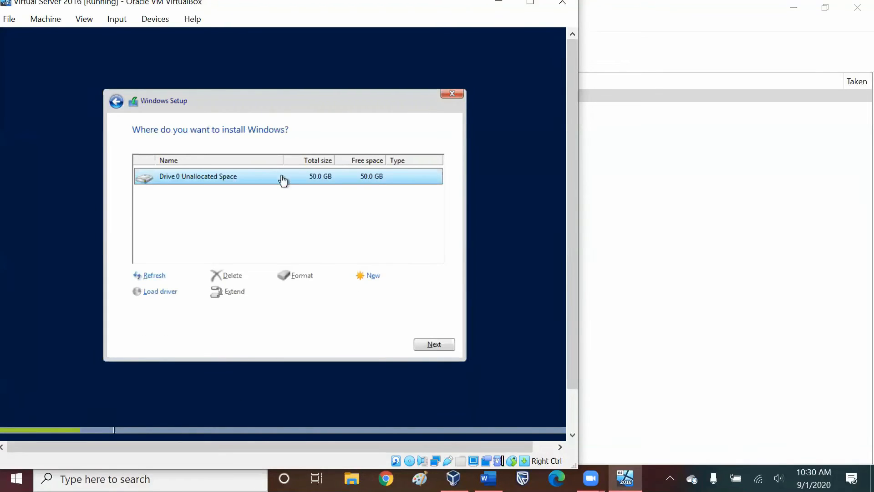
pyautogui.click(434, 345)
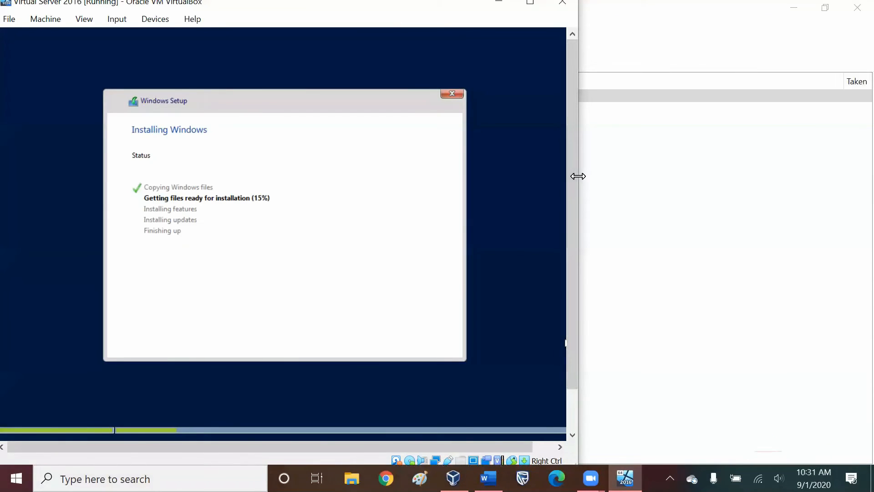
pyautogui.moveTo(578, 177); pyautogui.dragTo(507, 214)
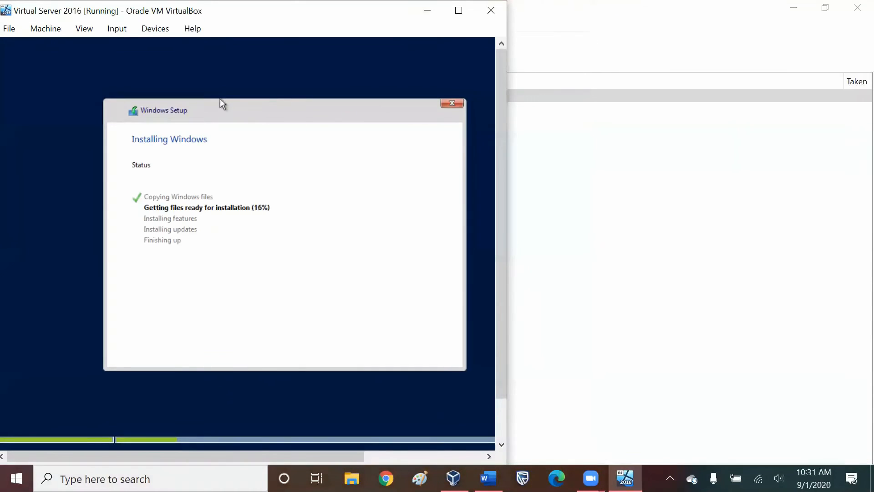